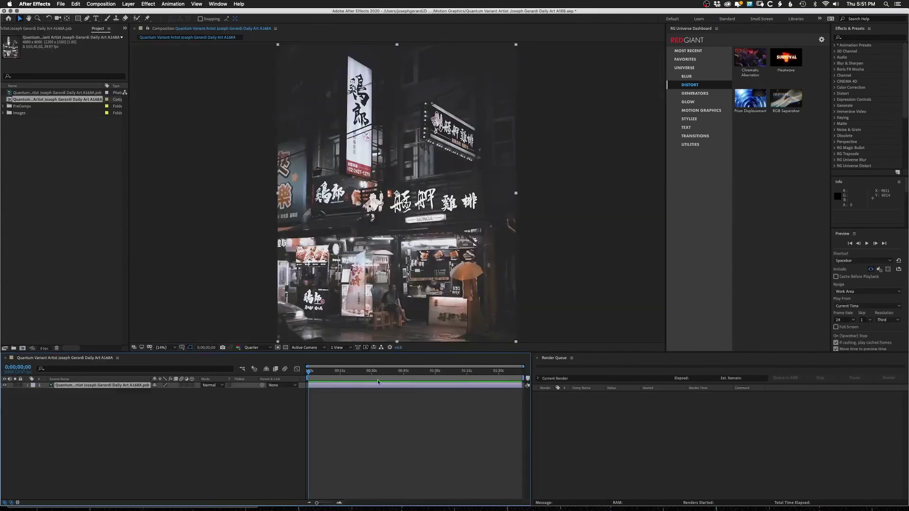
Create a black solid in the composition to carry the Form particle effect.
click(430, 262)
text(form)
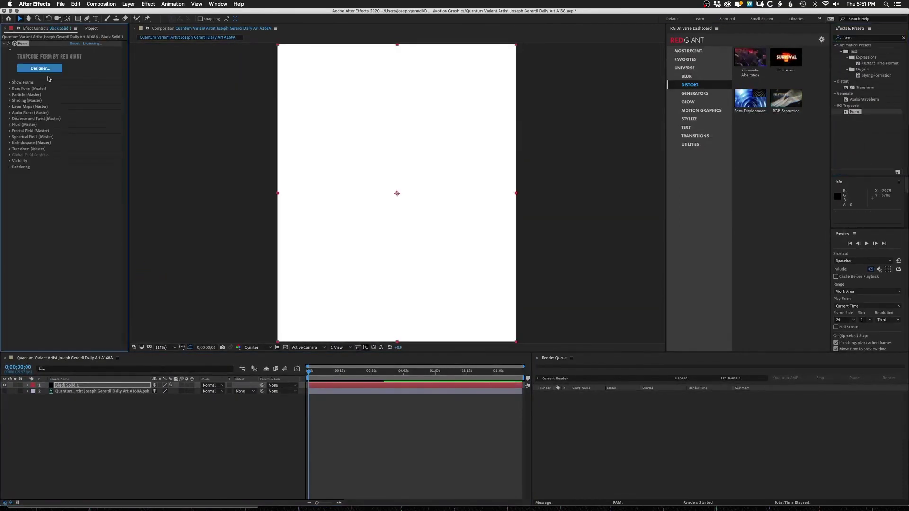
Adjust Form's Base Form and Layer Maps photo mapping, and set Disperse Strength Over to Z.
click(10, 89)
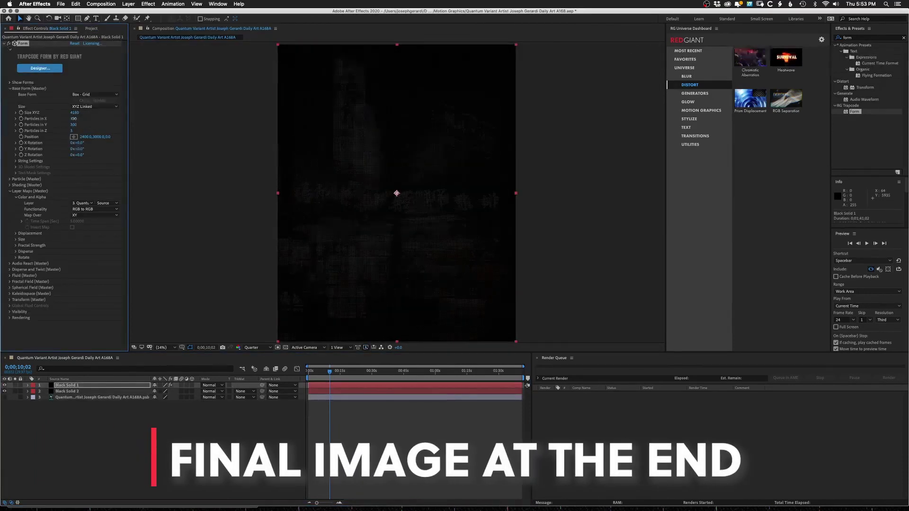
click(74, 246)
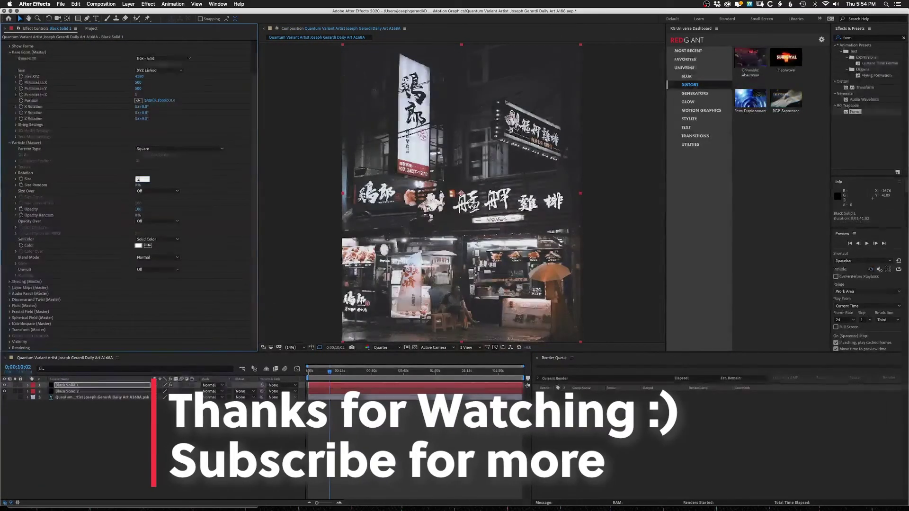
click(10, 312)
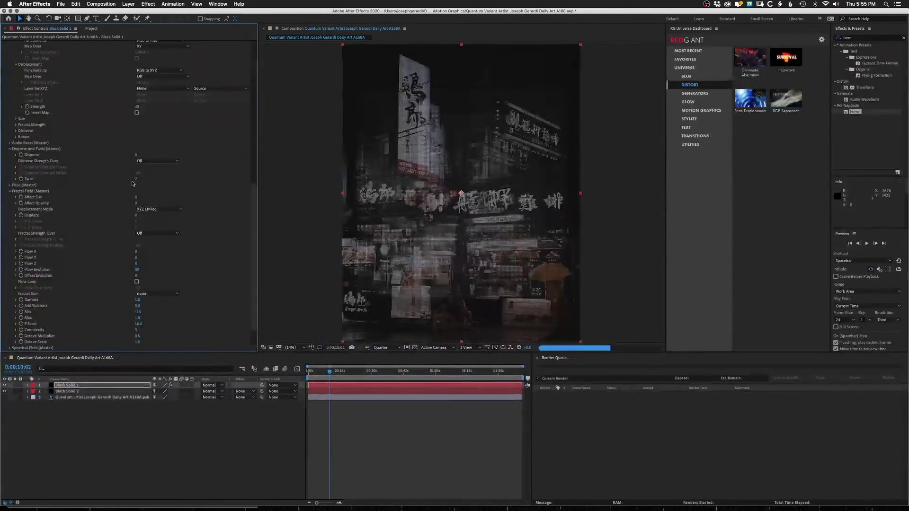
click(156, 161)
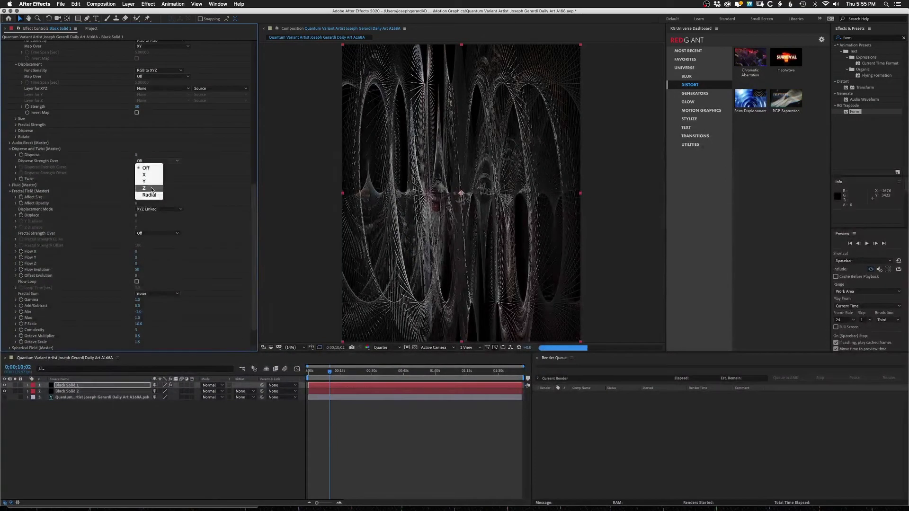
click(144, 433)
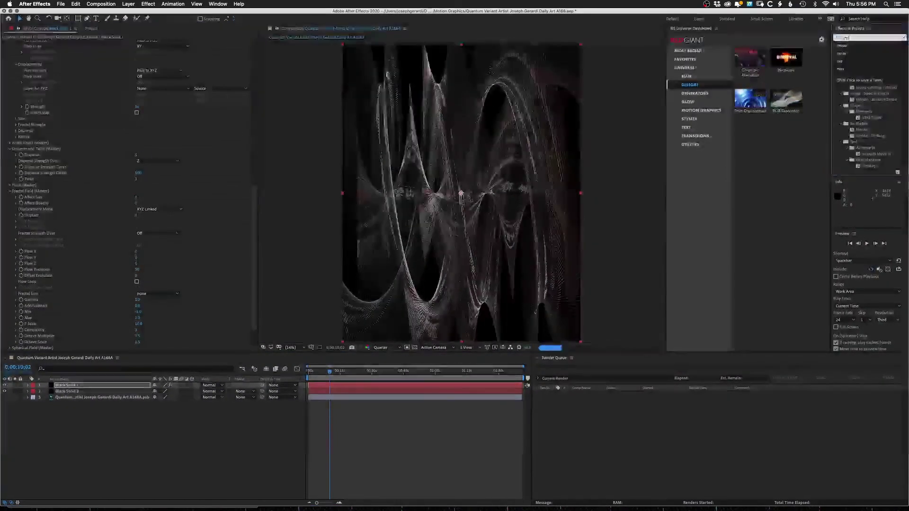
Search the effects for 'blur' and select the duplicate street photo layer.
text(blur)
scroll(891, 155, down, 3)
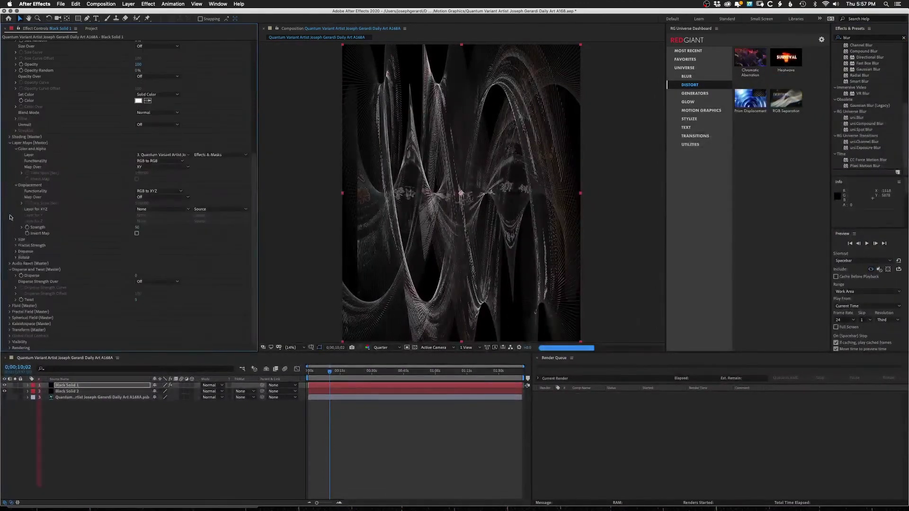
click(72, 397)
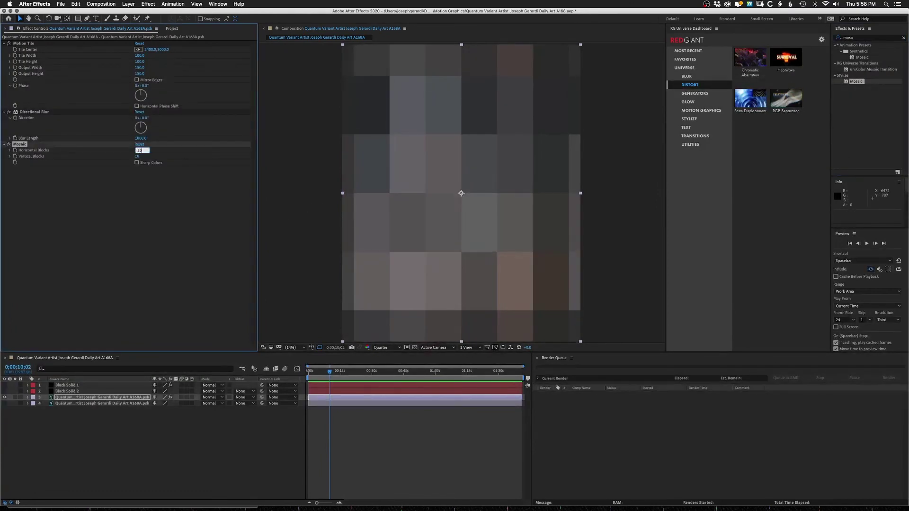
Enter a new tile block count ending in 0 on the duplicate photo layer.
text(0)
key(Tab)
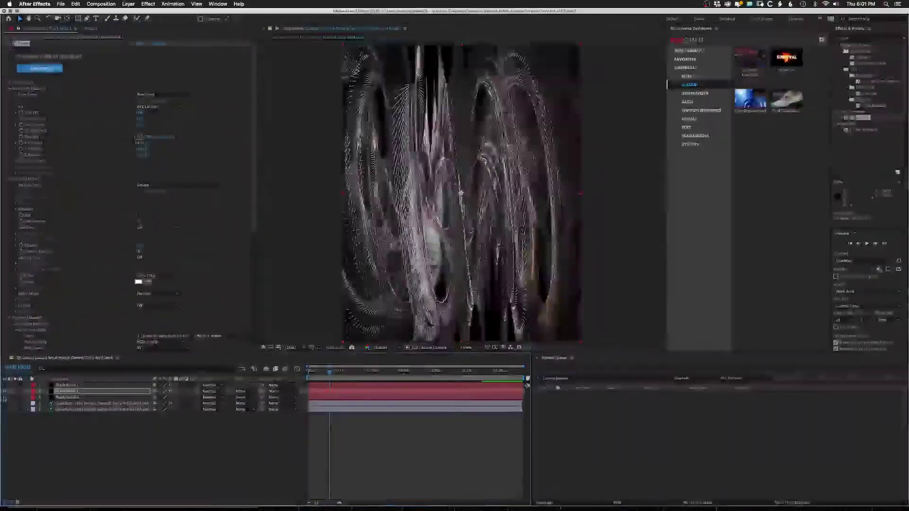
click(128, 4)
Render the particle frame as a Photoshop file into the Finals In Layers folder.
click(175, 21)
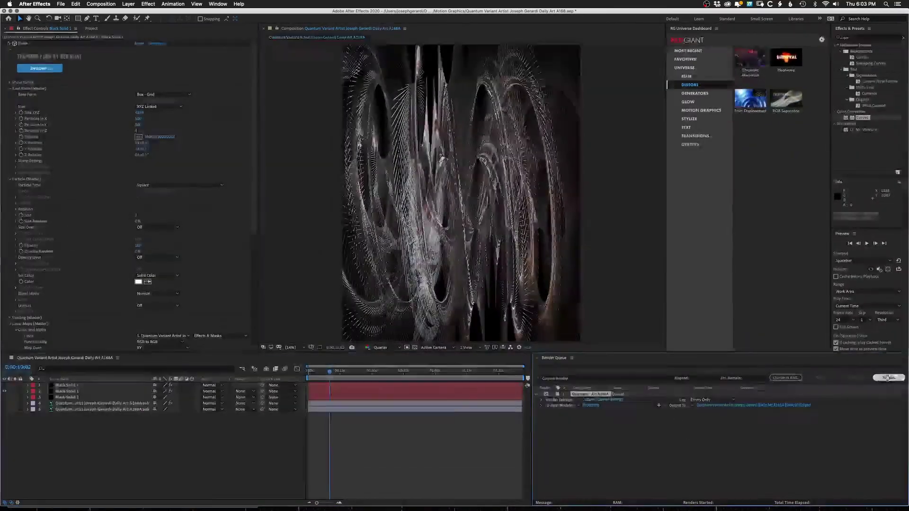
click(888, 378)
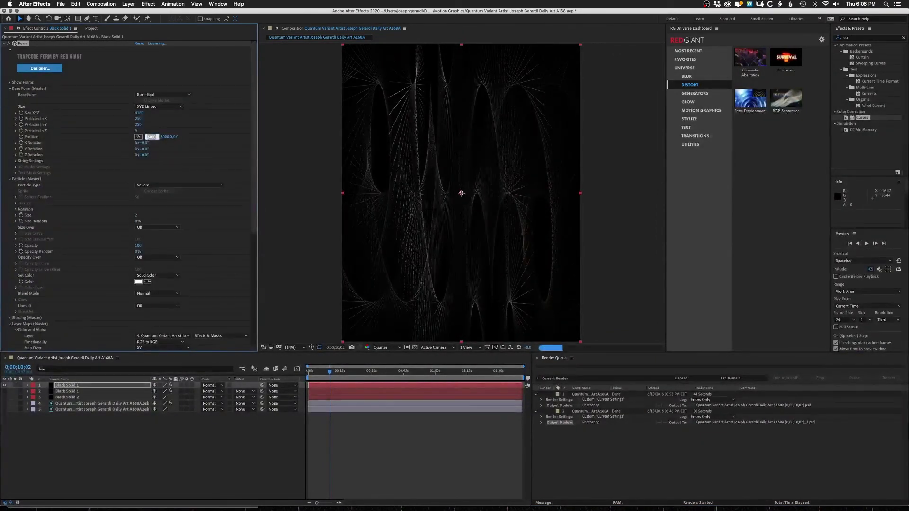
key(ctrl+alt+s)
Save and render three more particle frames as numbered Photoshop files.
key(Return)
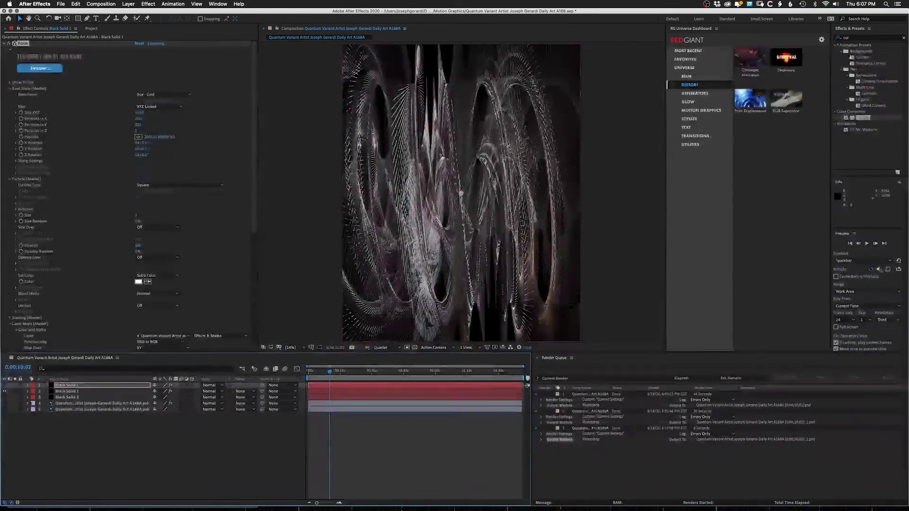
key(ctrl+alt+s)
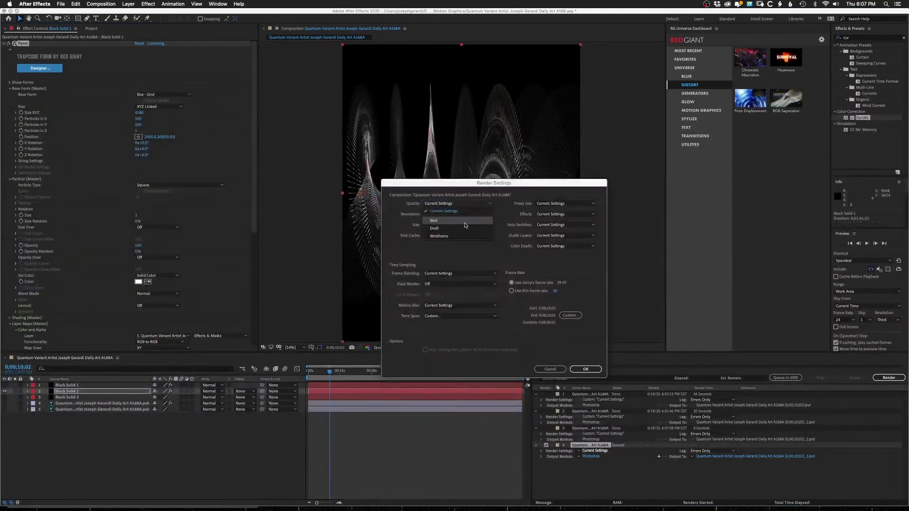
key(Return)
key(ctrl+Up)
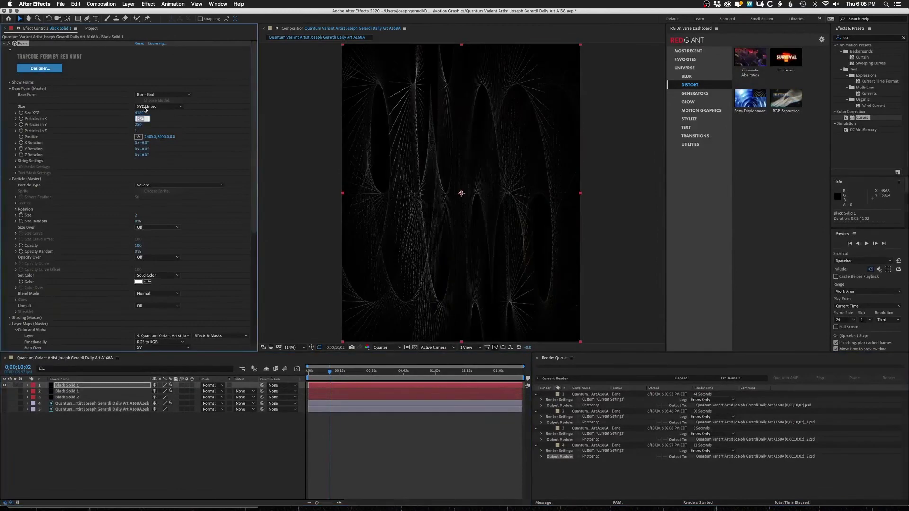
key(ctrl+alt+s)
key(Return)
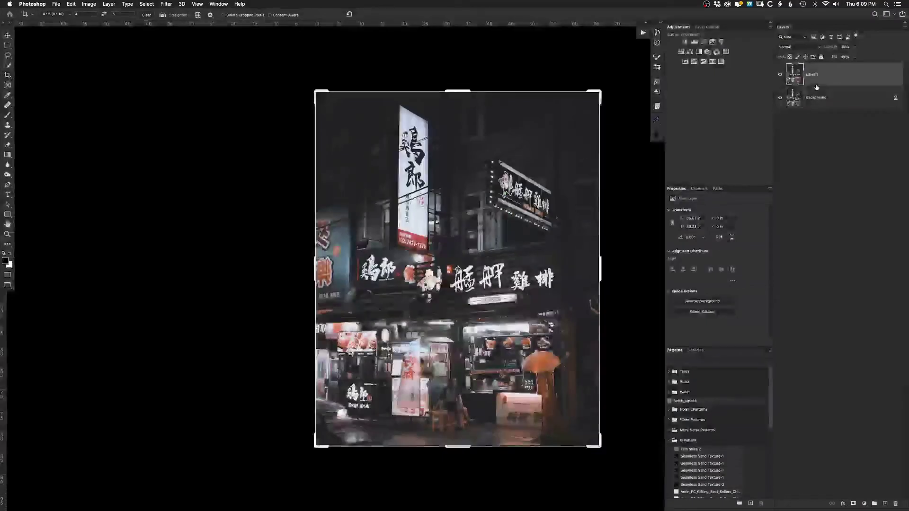
Open the photo's filter list and try a lighter blend mode on the particle layer.
click(166, 4)
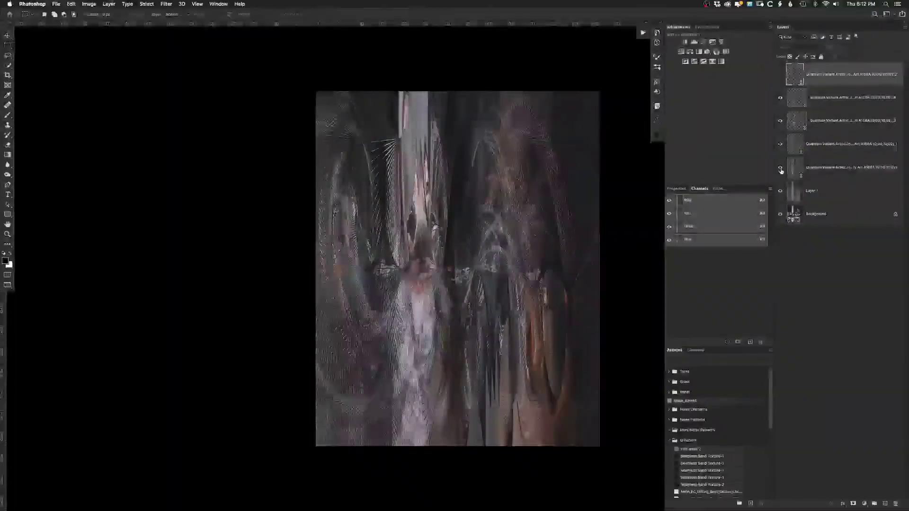
click(791, 47)
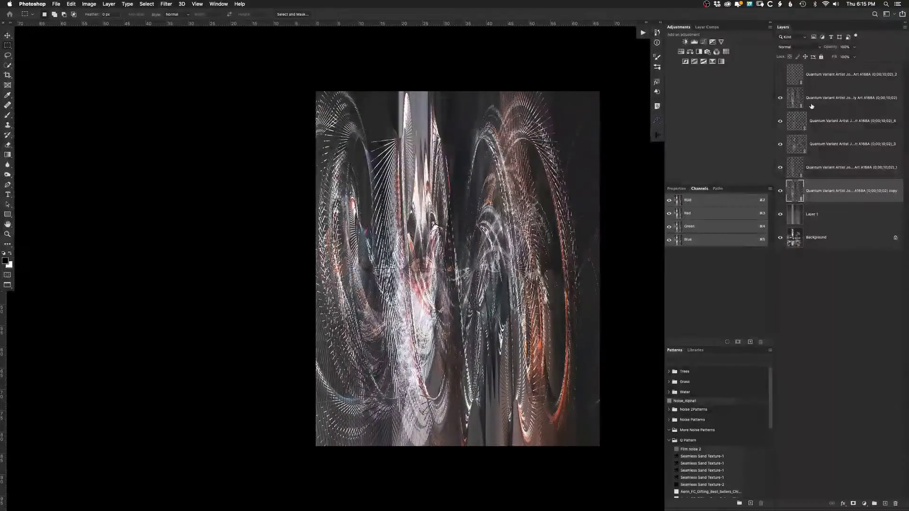
Gradient-mask the copied particle layer, add a highlight-lowering Curves layer, and invert the Curves 2 mask.
click(804, 122)
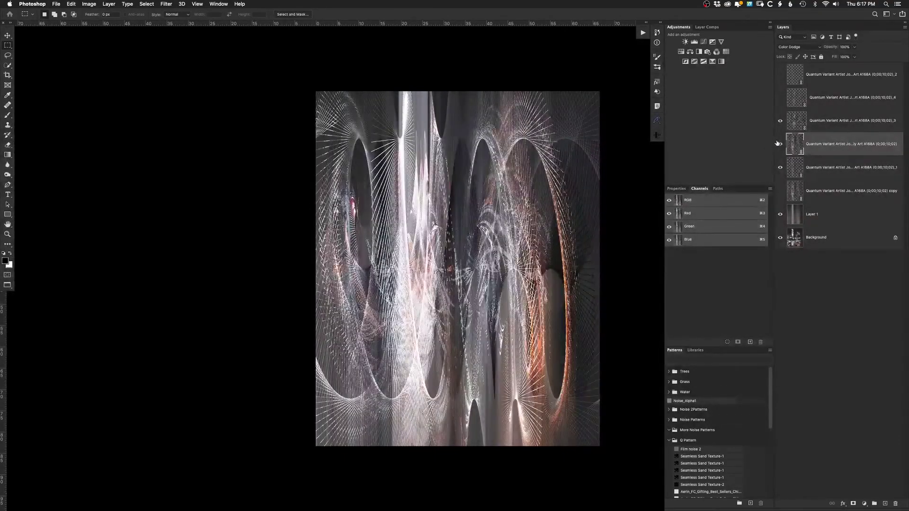
key(g)
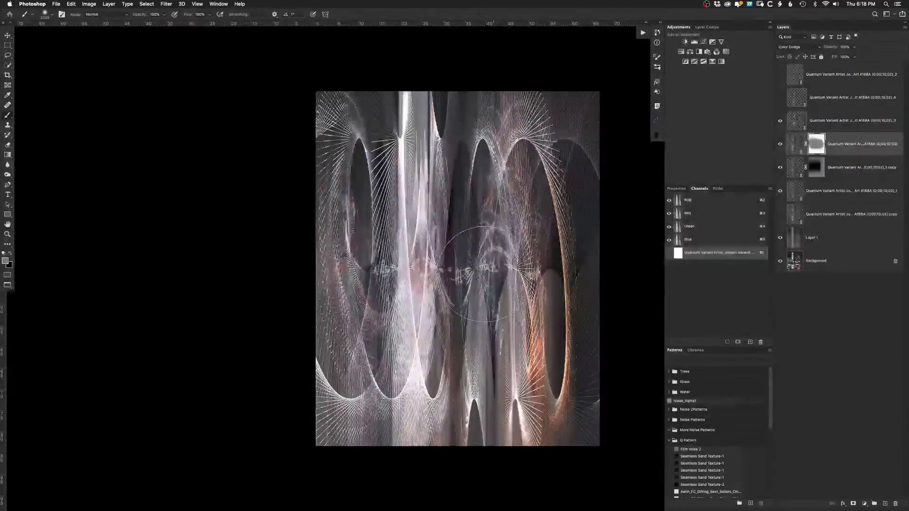
click(704, 42)
drag(761, 230, 762, 268)
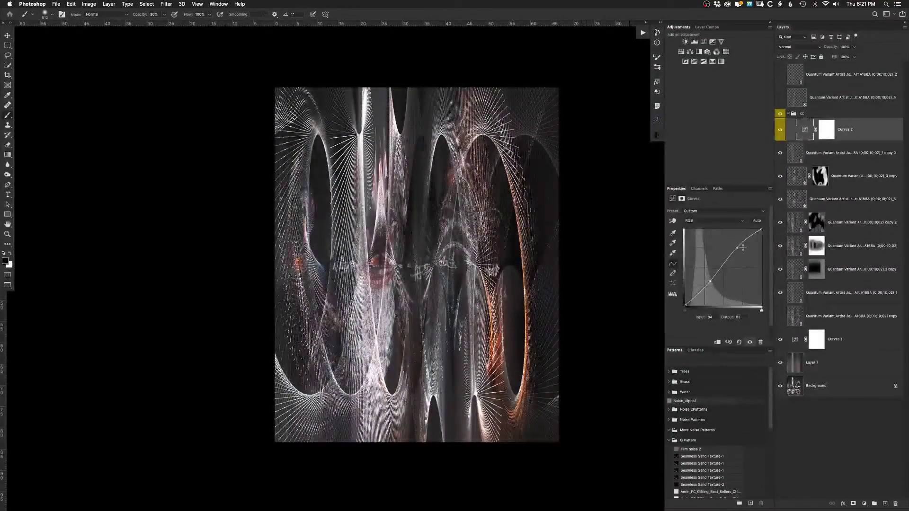
click(826, 130)
key(ctrl+i)
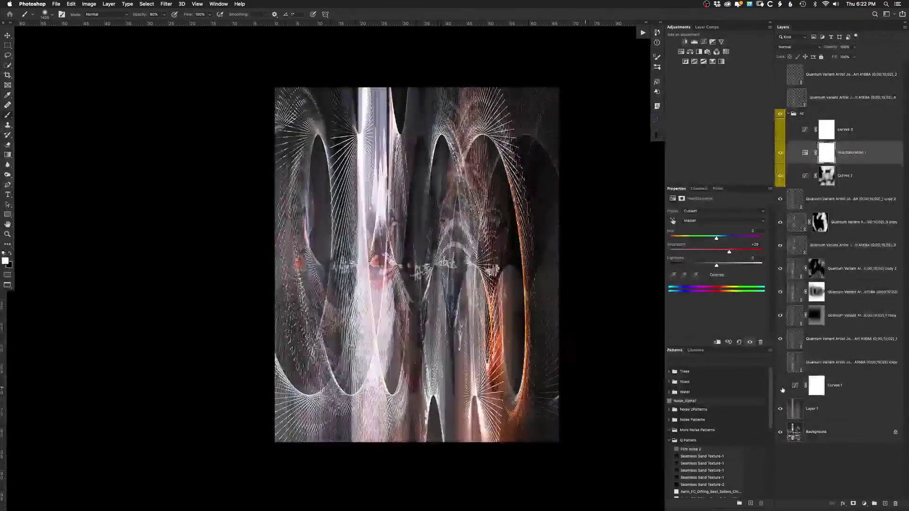
Re-enable Curves 1, add Curves 3 above Layer 1, and open Layer 1 copy's blending options.
click(780, 386)
click(843, 408)
key(g)
click(704, 42)
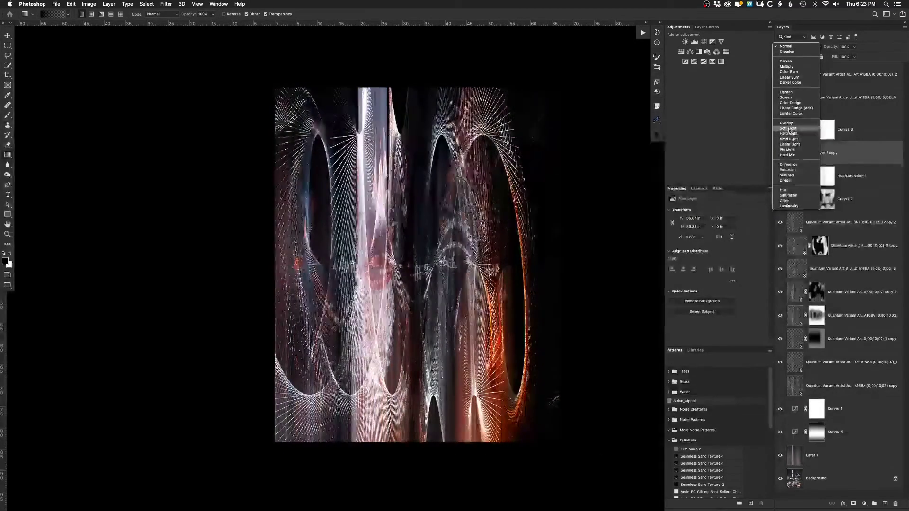
double_click(781, 154)
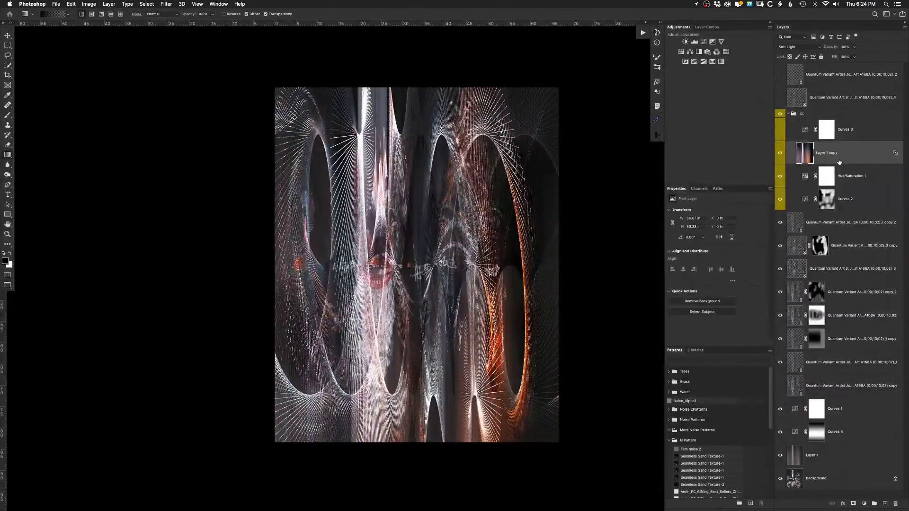